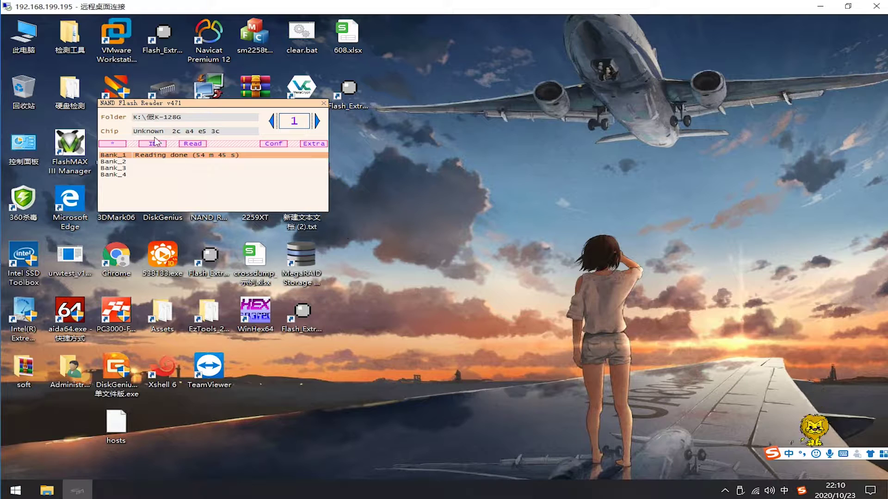
# Launch Flash Extractor and open 01_01.dump from the 假K-128G folder.
pyautogui.doubleClick(303, 315)
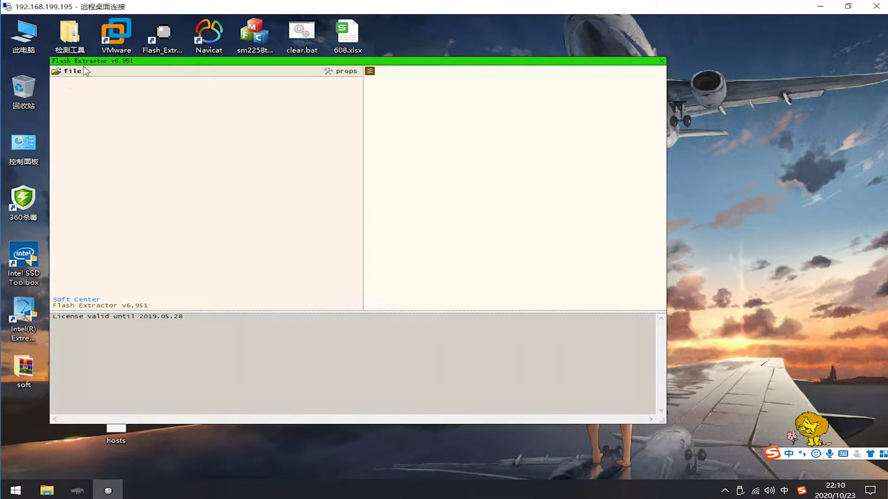
pyautogui.click(73, 73)
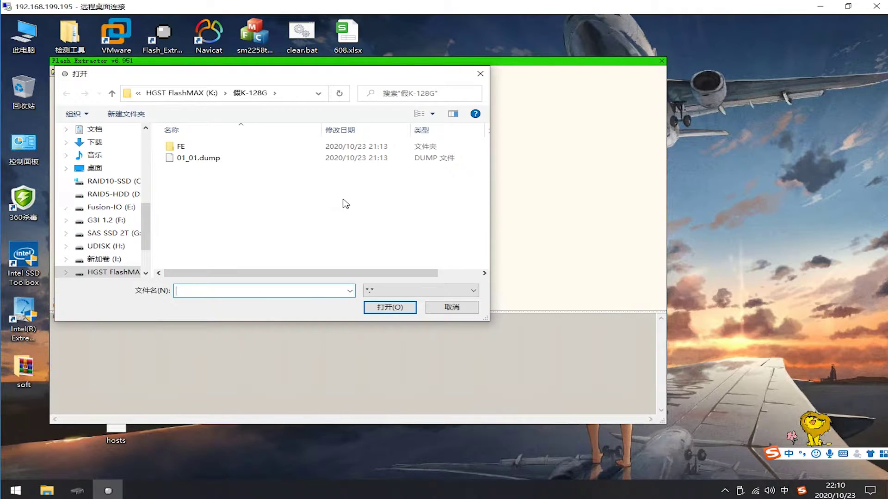
pyautogui.doubleClick(290, 159)
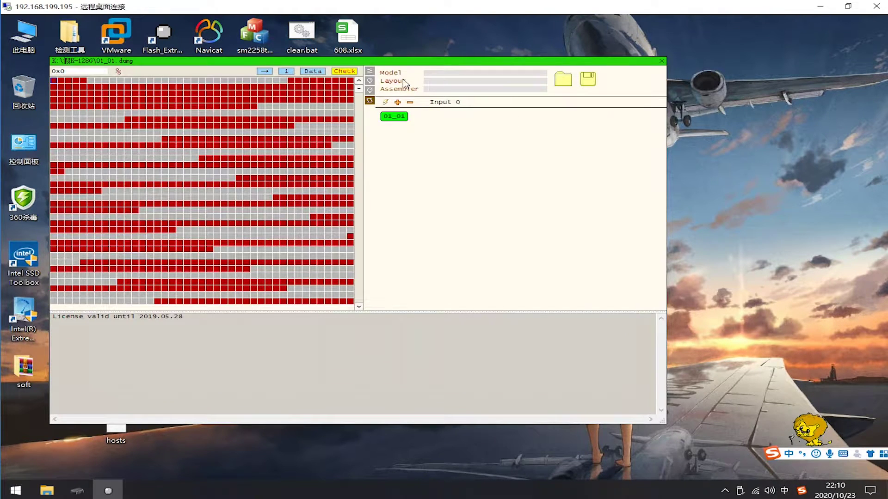
# Find the 608 layouts and apply JMF608 1098 Xor 0A46_256 to the dump.
pyautogui.click(404, 83)
pyautogui.write('608')
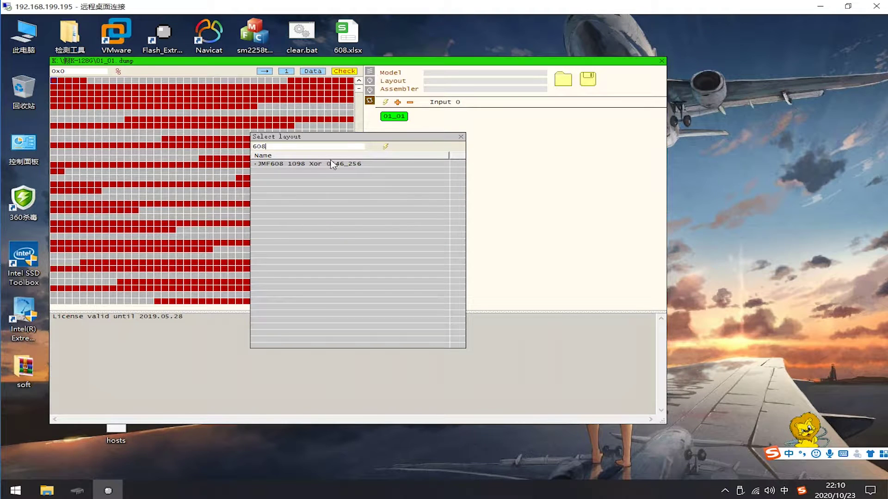
pyautogui.click(331, 165)
pyautogui.doubleClick(329, 164)
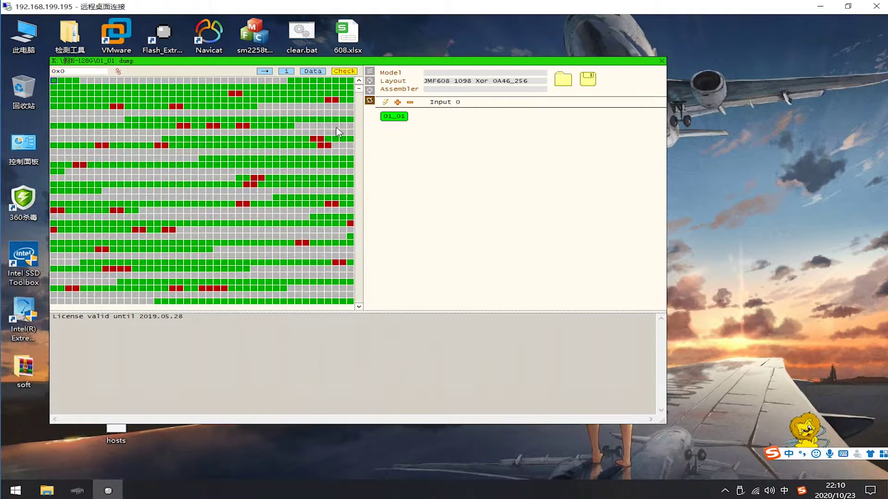
# Turn on the ECC check and examine the block map along the whole 01_01 dump.
pyautogui.click(342, 71)
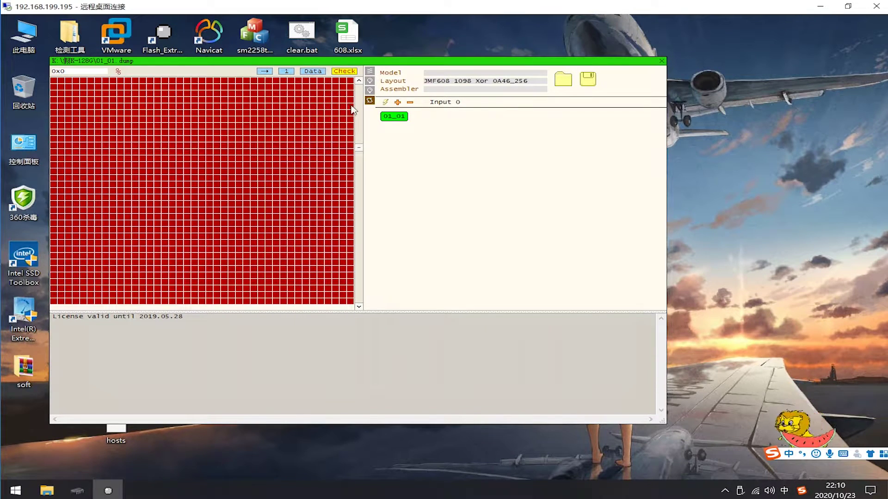
pyautogui.moveTo(358, 202); pyautogui.dragTo(364, 178)
pyautogui.click(363, 179)
pyautogui.moveTo(363, 107); pyautogui.dragTo(360, 216)
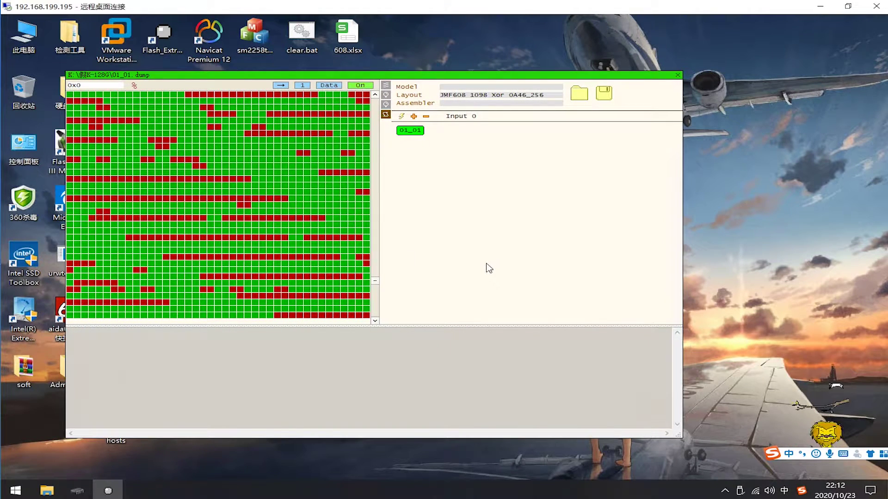
# Open Test Retry for the 01_01 dump and try the Find Base and Library tests.
pyautogui.click(401, 117)
pyautogui.click(445, 152)
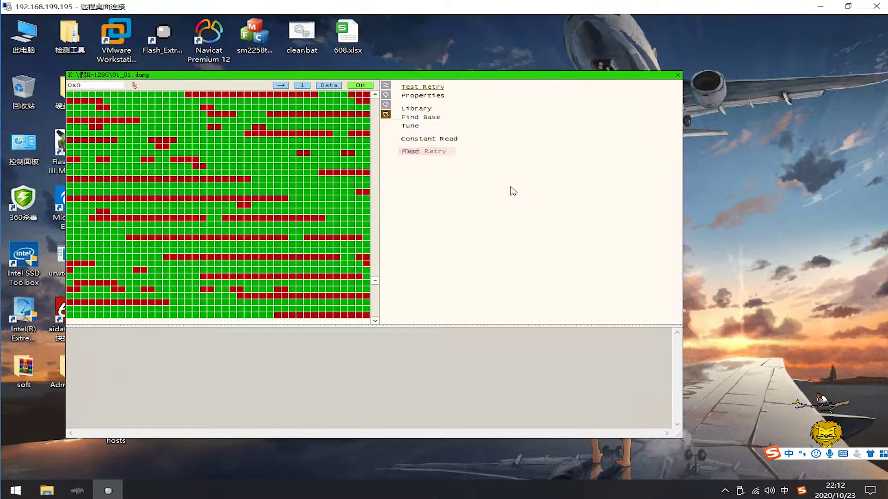
pyautogui.click(432, 118)
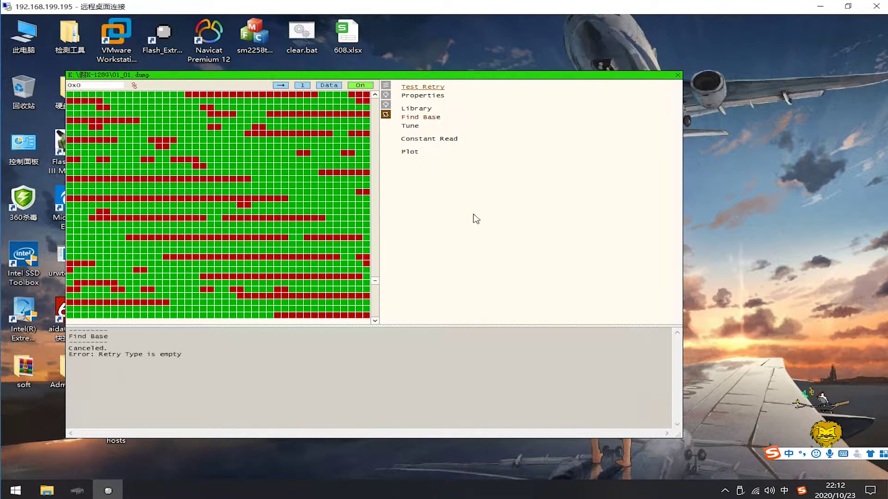
pyautogui.click(423, 111)
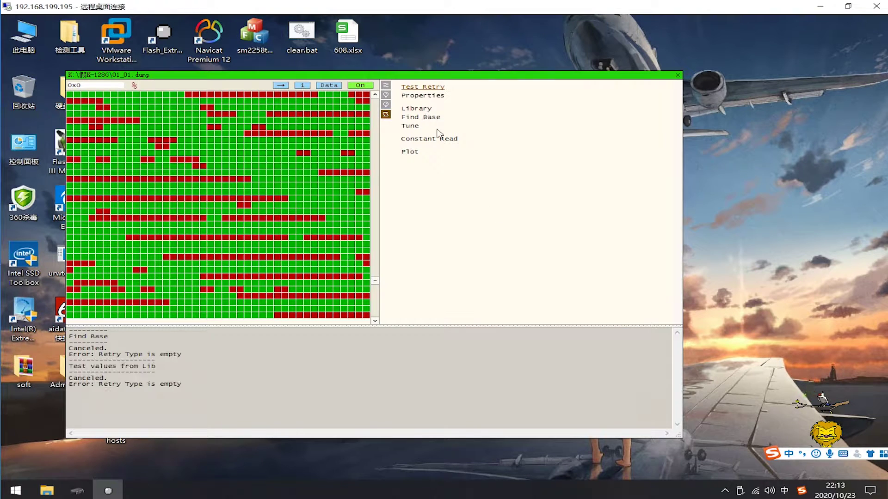
# Set the retry type to Micron in the Test Retry properties.
pyautogui.click(425, 96)
pyautogui.click(422, 230)
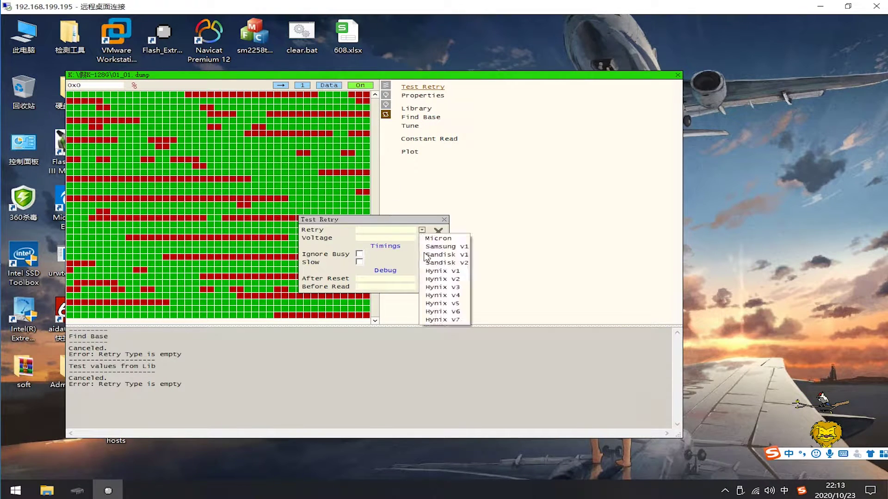
pyautogui.click(453, 239)
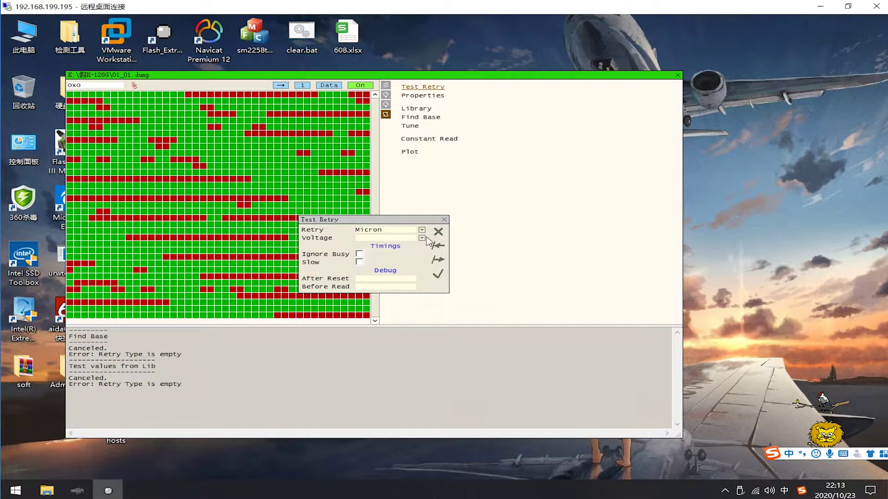
pyautogui.click(435, 274)
# Run Find Base with the Micron retry type, acknowledging the reader reconnection.
pyautogui.click(429, 120)
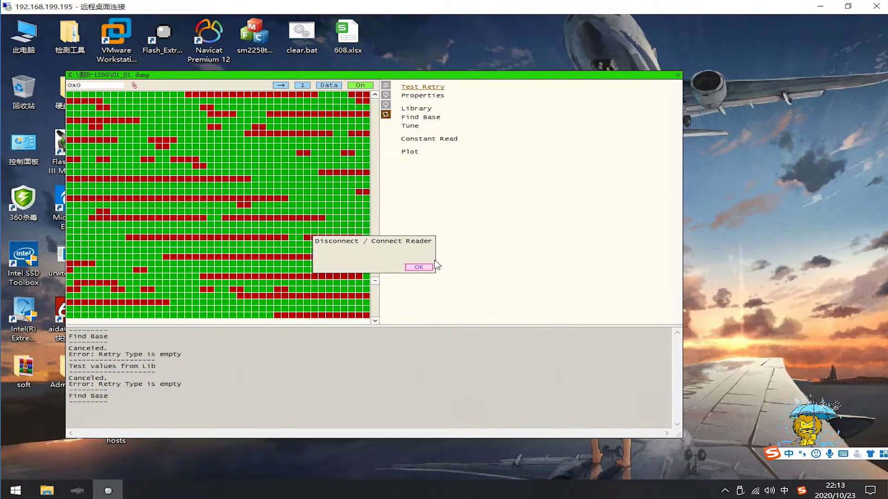
pyautogui.click(413, 268)
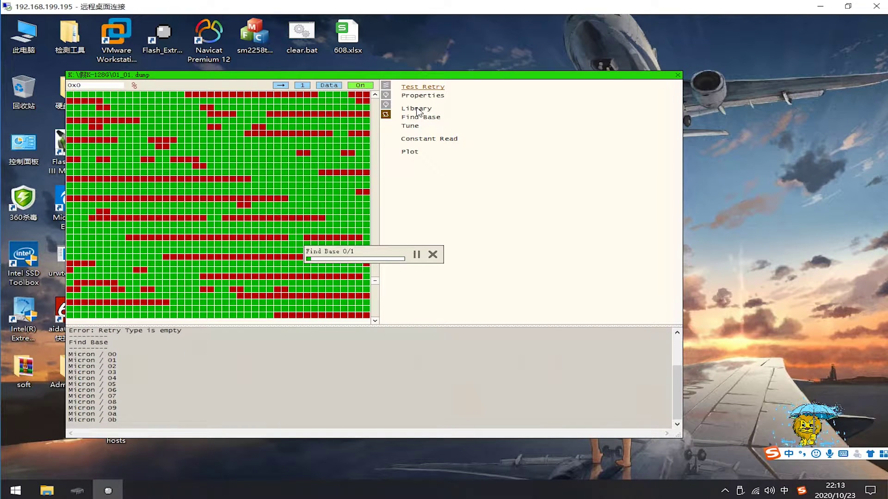
pyautogui.click(433, 255)
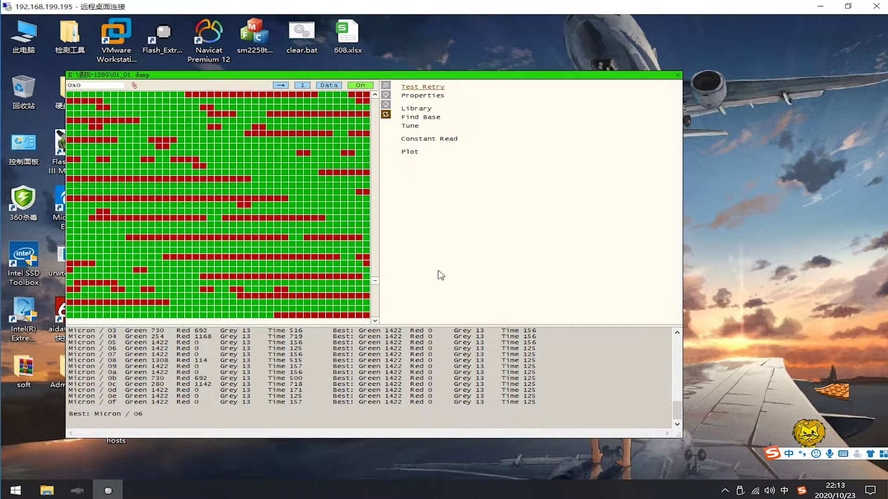
# Highlight the best retry value in the log and make a retry plot for all registers.
pyautogui.moveTo(141, 416); pyautogui.dragTo(226, 417)
pyautogui.click(99, 410)
pyautogui.moveTo(95, 414); pyautogui.dragTo(143, 414)
pyautogui.click(409, 152)
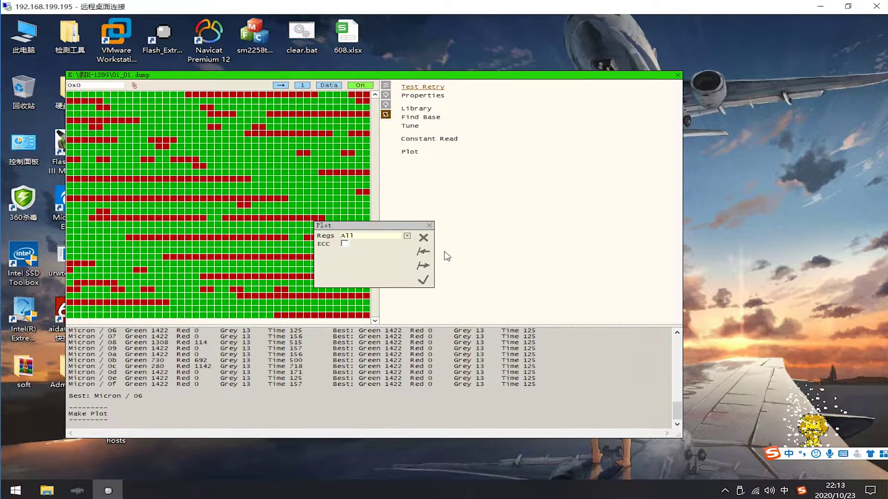
pyautogui.click(421, 282)
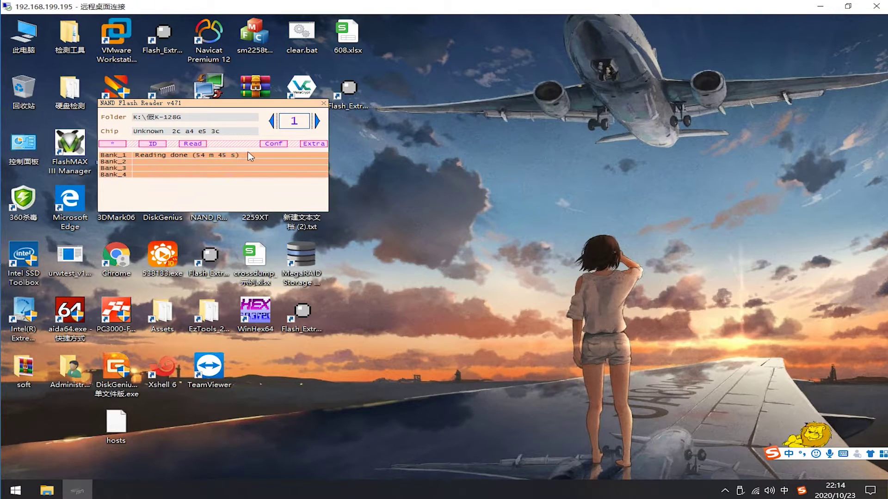
# In NAND Flash Reader, configure the chip's retry setting as Micron /06.
pyautogui.click(274, 147)
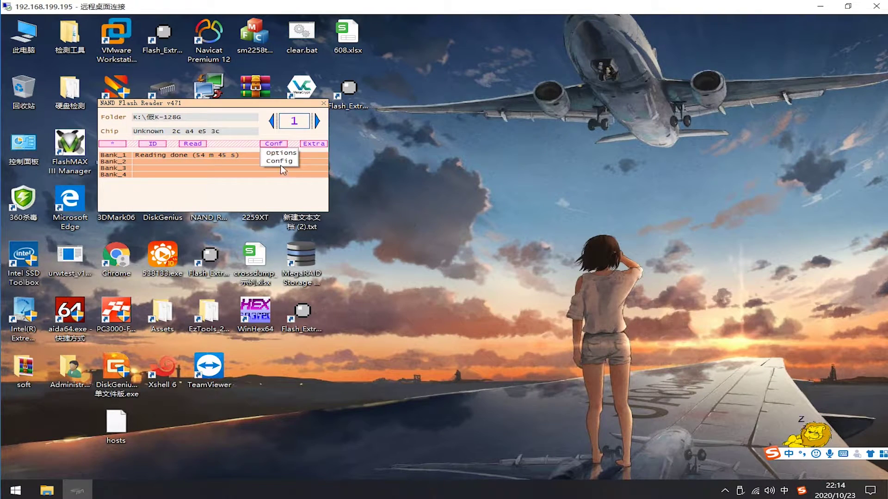
pyautogui.click(279, 162)
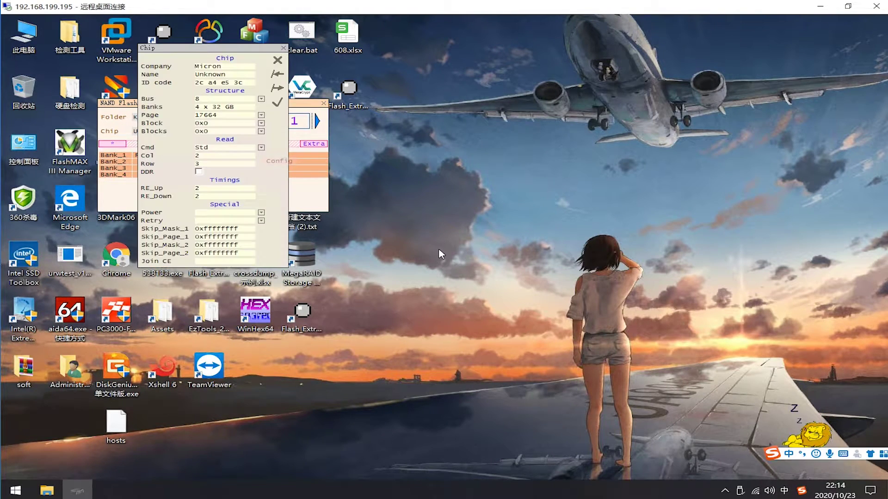
pyautogui.click(261, 221)
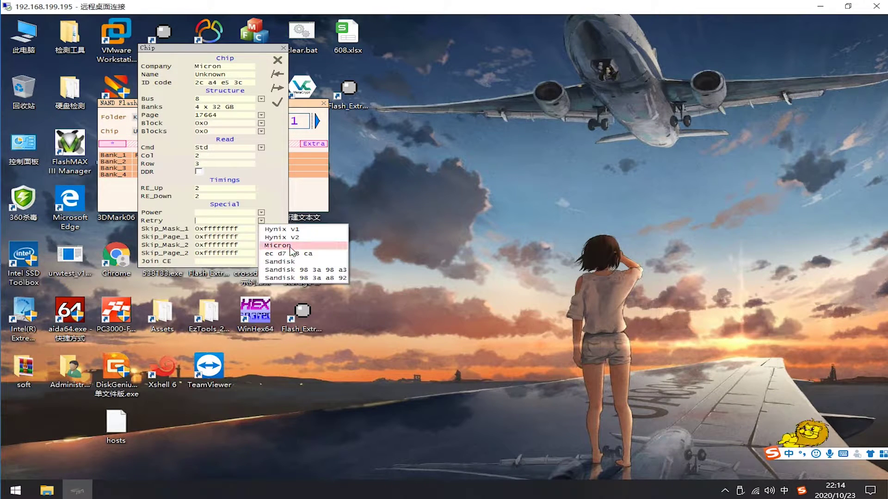
pyautogui.click(291, 246)
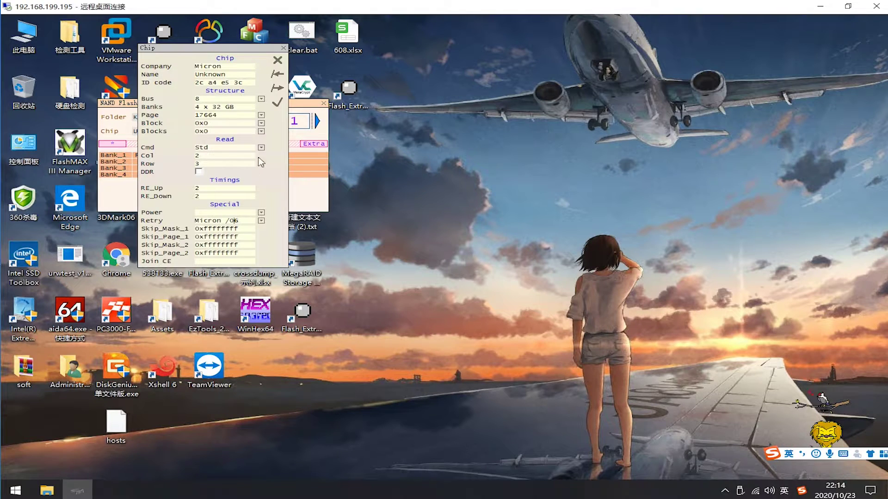
pyautogui.click(277, 103)
# Read the chip ID on all four banks and start reading them.
pyautogui.click(155, 146)
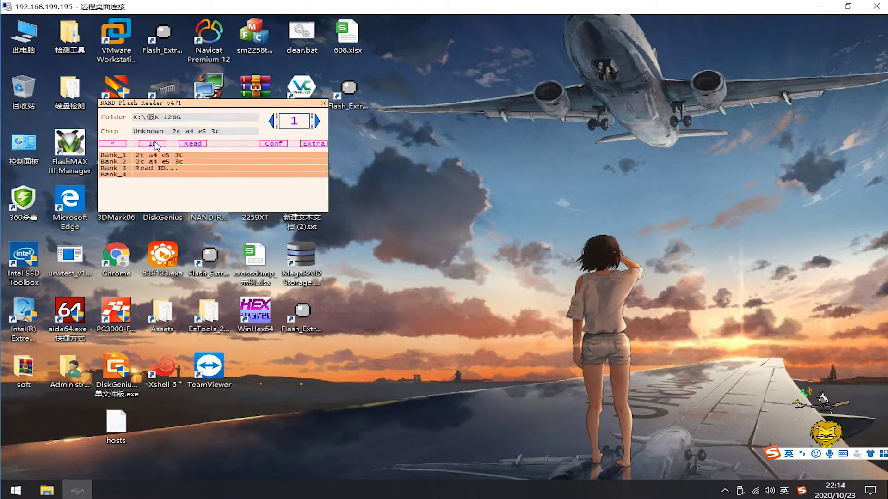
pyautogui.click(196, 145)
pyautogui.click(191, 175)
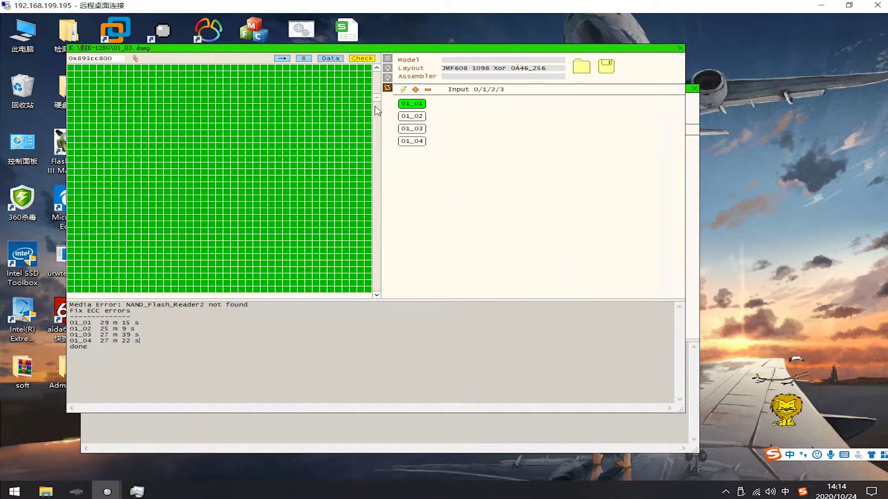
# In Flash Extractor, examine the ECC block maps of the four corrected dumps for remaining errors.
pyautogui.moveTo(376, 98); pyautogui.dragTo(390, 284)
pyautogui.moveTo(392, 224); pyautogui.dragTo(377, 82)
pyautogui.click(405, 118)
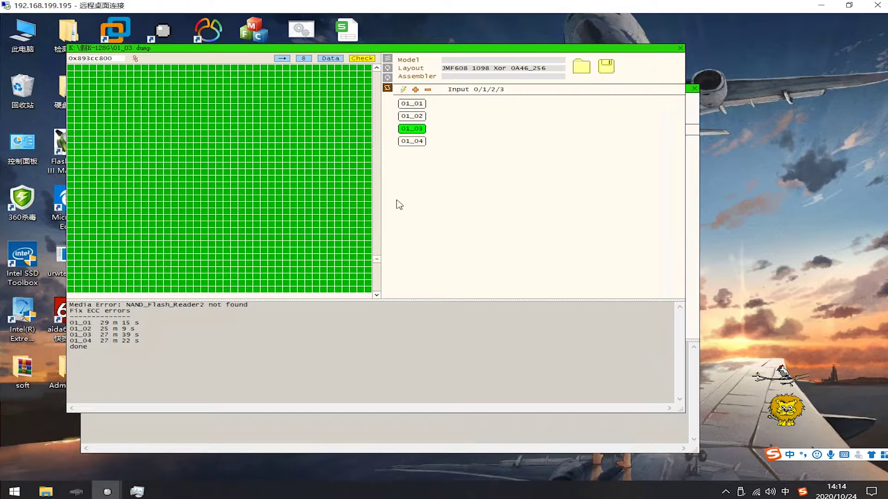
pyautogui.click(406, 144)
pyautogui.moveTo(376, 260); pyautogui.dragTo(375, 228)
pyautogui.click(411, 105)
# Show dump 01_01 as hex data and scan it for NTFS MFT records.
pyautogui.click(388, 78)
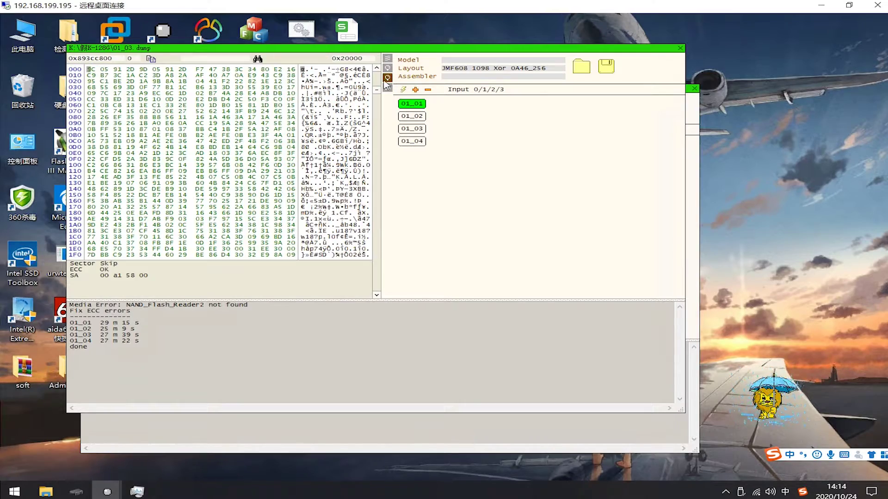
pyautogui.moveTo(375, 87); pyautogui.dragTo(377, 103)
pyautogui.click(403, 90)
pyautogui.click(426, 117)
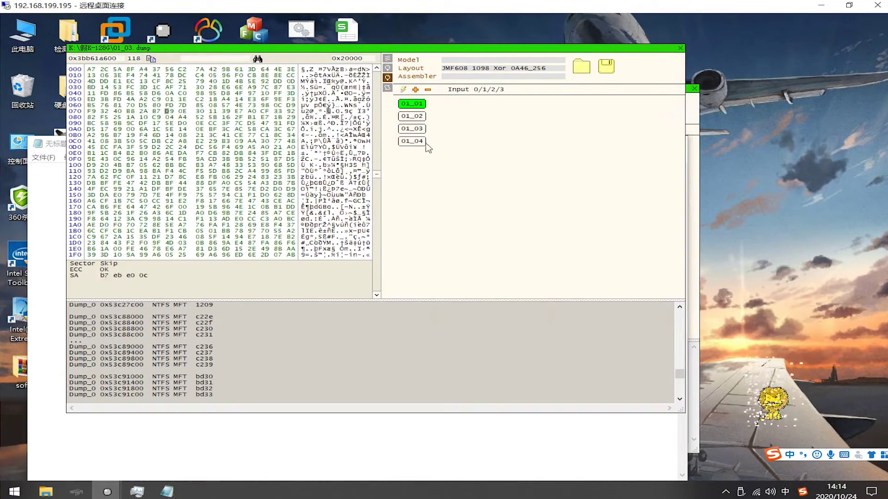
# Examine the hex data of the first dumps alongside the NTFS MFT entries listed in the log.
pyautogui.click(344, 130)
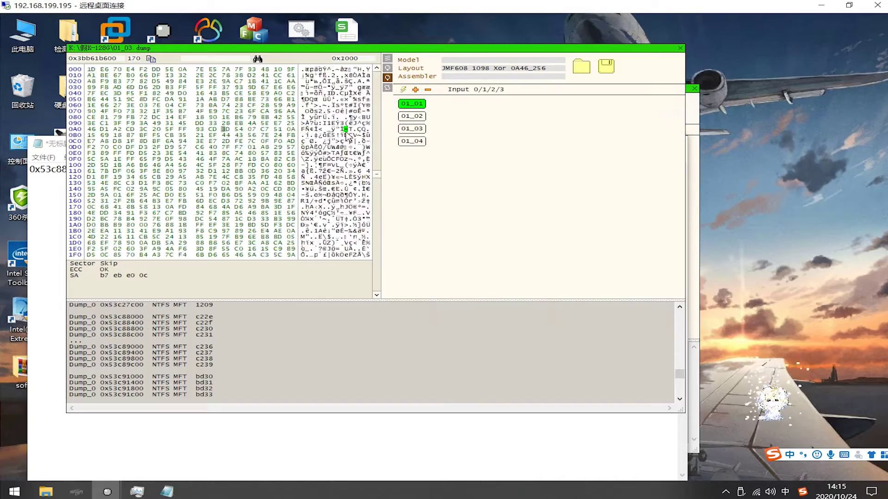
pyautogui.scroll(-2, 344, 127)
pyautogui.click(309, 147)
pyautogui.click(241, 130)
pyautogui.scroll(-1, 244, 130)
pyautogui.scroll(1, 243, 131)
pyautogui.click(411, 116)
pyautogui.click(407, 106)
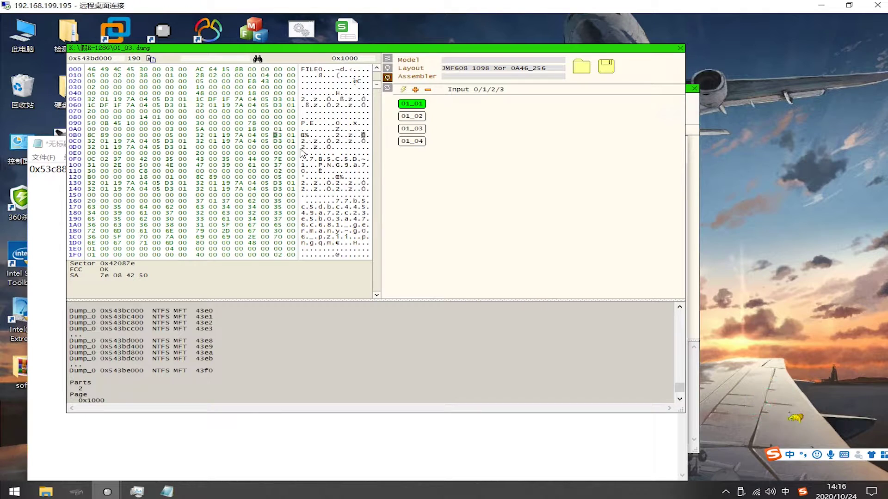
# Add a Cross Dump transformation with values 2 and 1, pairing 01_01 with 01_02 and 01_03 with 01_04.
pyautogui.doubleClick(345, 59)
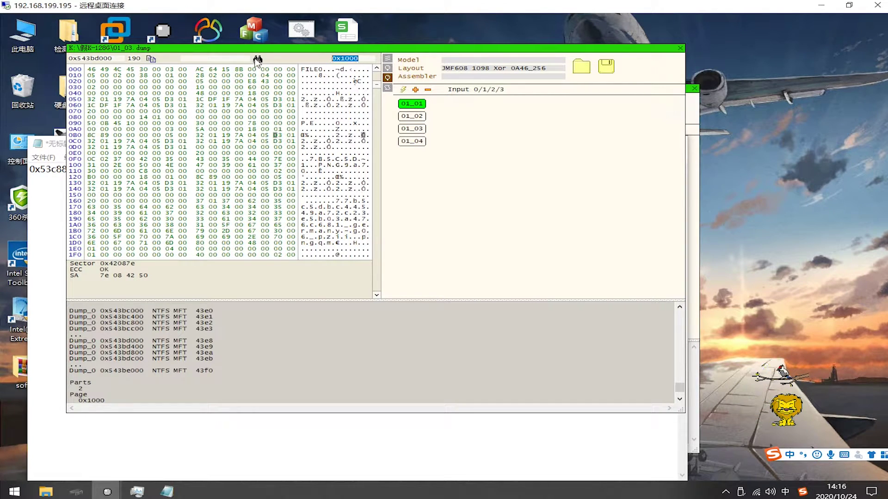
pyautogui.click(293, 153)
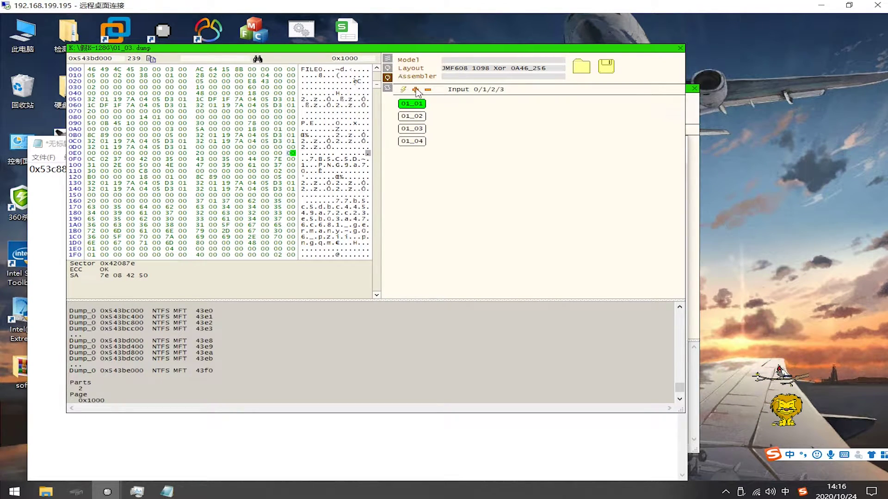
pyautogui.click(415, 89)
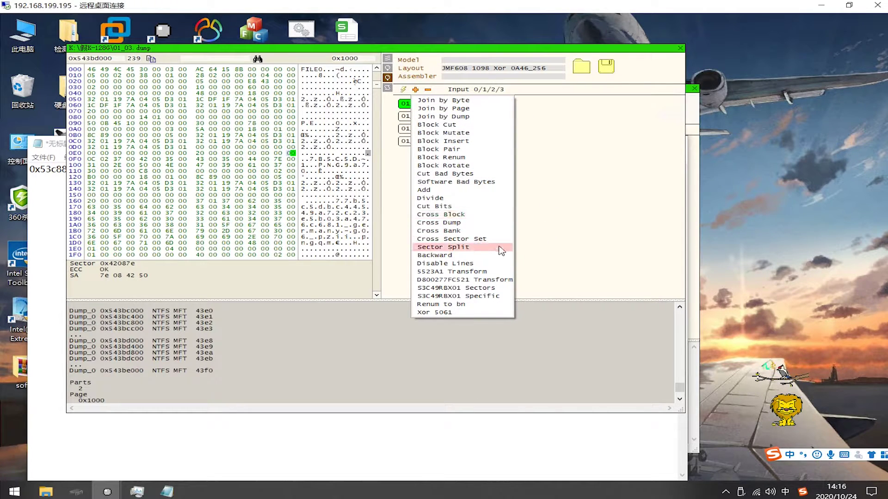
pyautogui.click(488, 224)
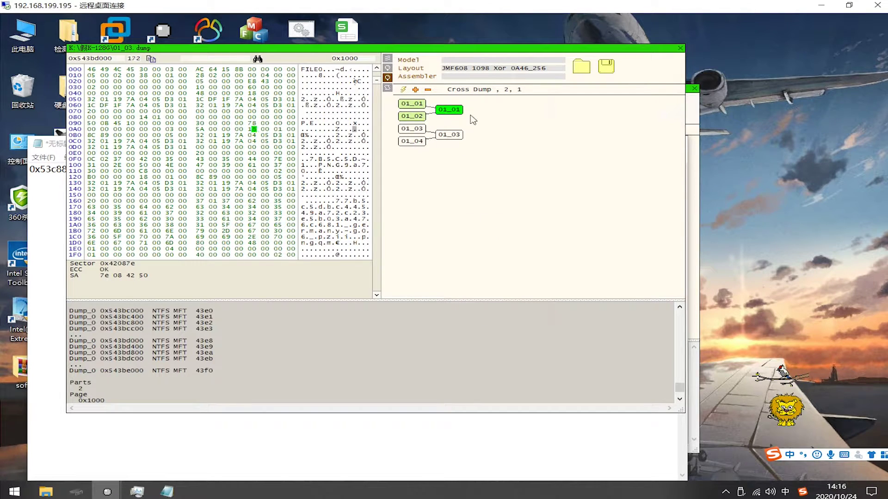
# Examine the MFT record data in the crossed dumps and the NTFS boot sector in dump 01_01.
pyautogui.click(254, 141)
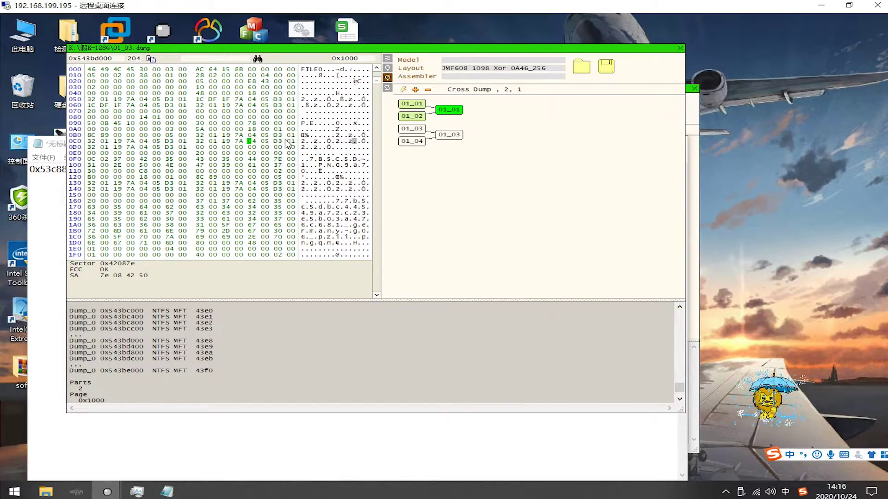
pyautogui.doubleClick(123, 358)
pyautogui.click(267, 141)
pyautogui.click(449, 134)
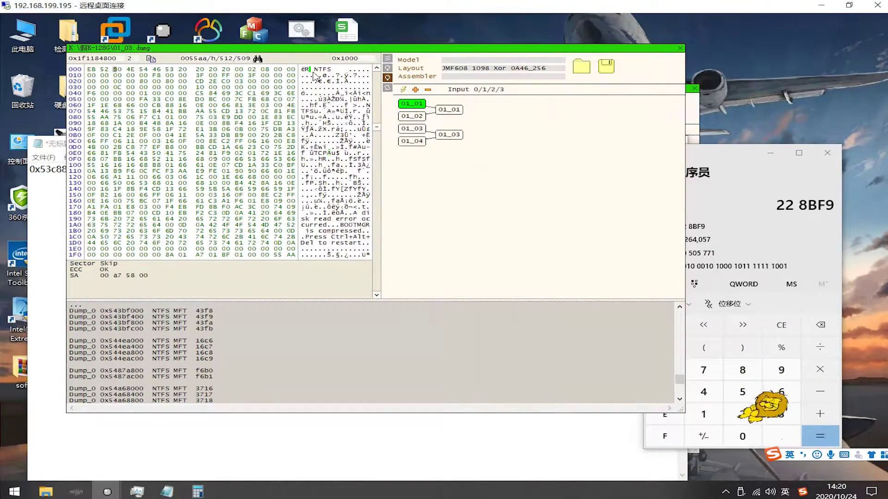
pyautogui.moveTo(306, 73); pyautogui.dragTo(327, 75)
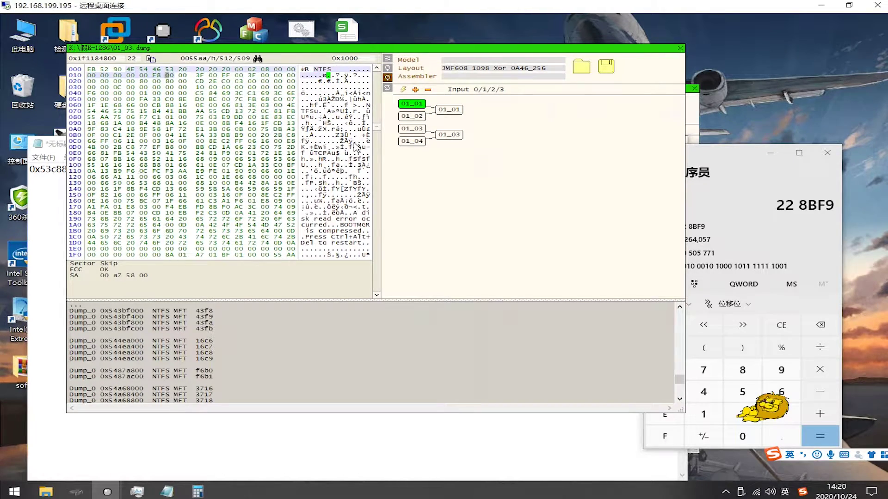
# Join the two crossed outputs, 01_01 and 01_03, with Join by Dump 2.
pyautogui.click(449, 109)
pyautogui.click(415, 89)
pyautogui.click(443, 116)
pyautogui.scroll(-6, 259, 123)
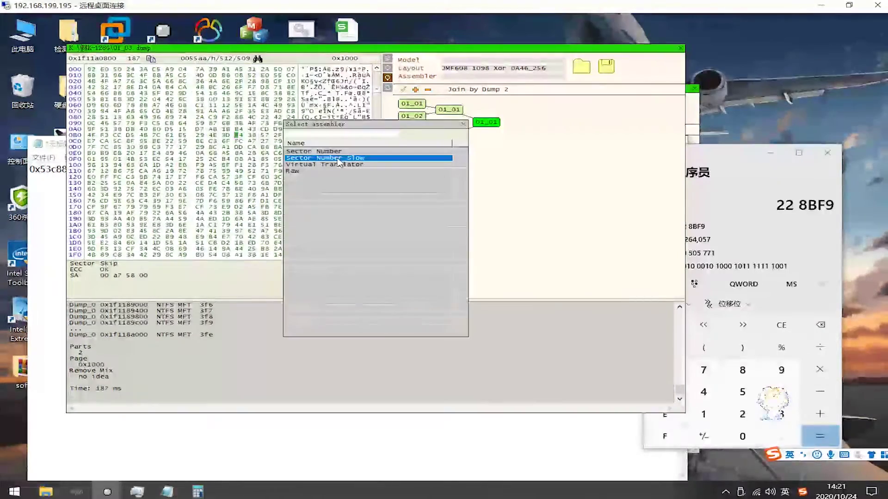
# Assemble the joined dumps with Sector Number Slow at sector size 0x1000, and save the image as 1.
pyautogui.doubleClick(317, 158)
pyautogui.click(579, 69)
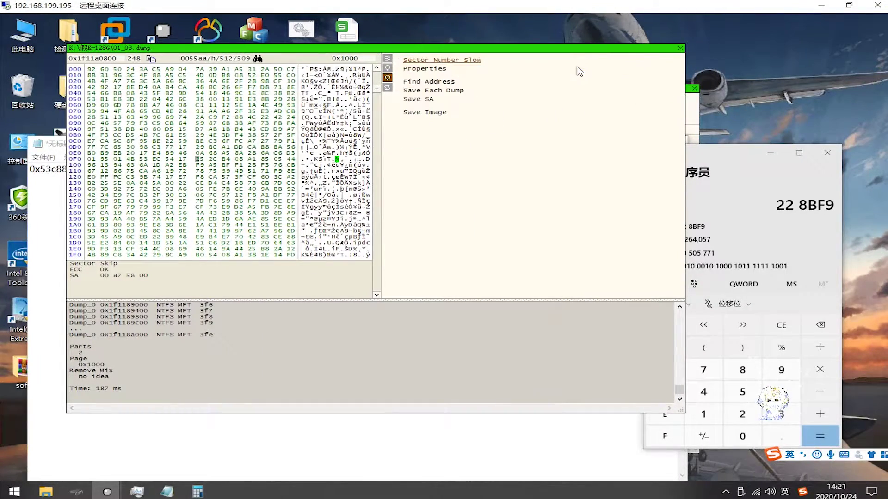
pyautogui.click(431, 70)
pyautogui.write('1000')
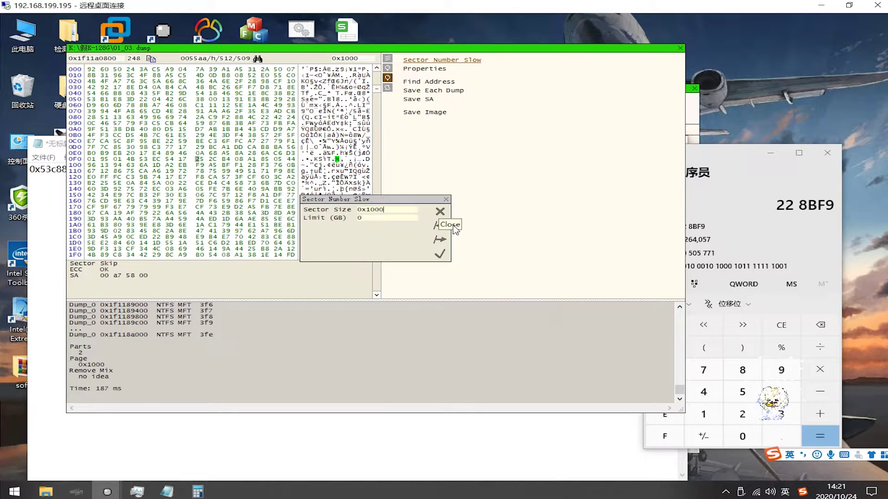
pyautogui.click(439, 255)
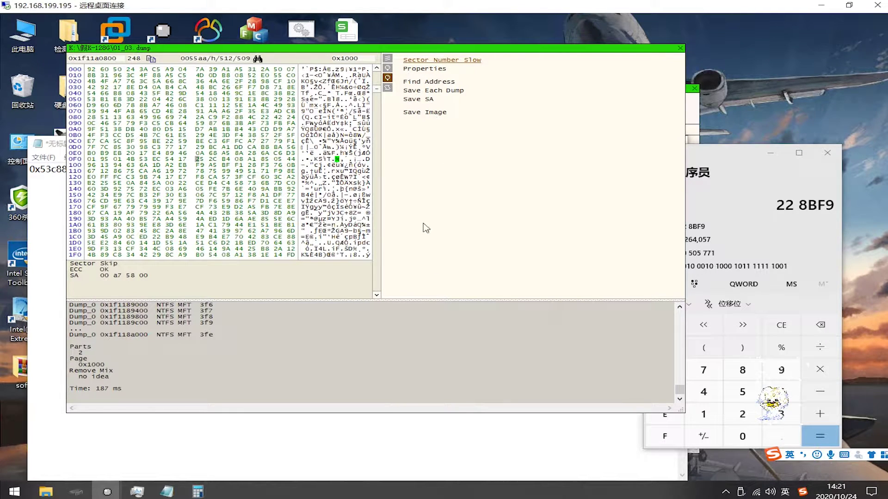
pyautogui.click(424, 113)
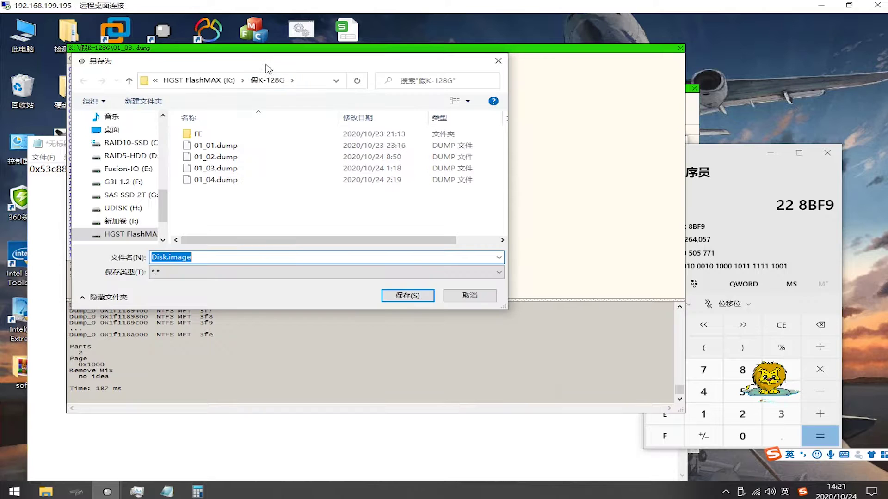
pyautogui.click(504, 360)
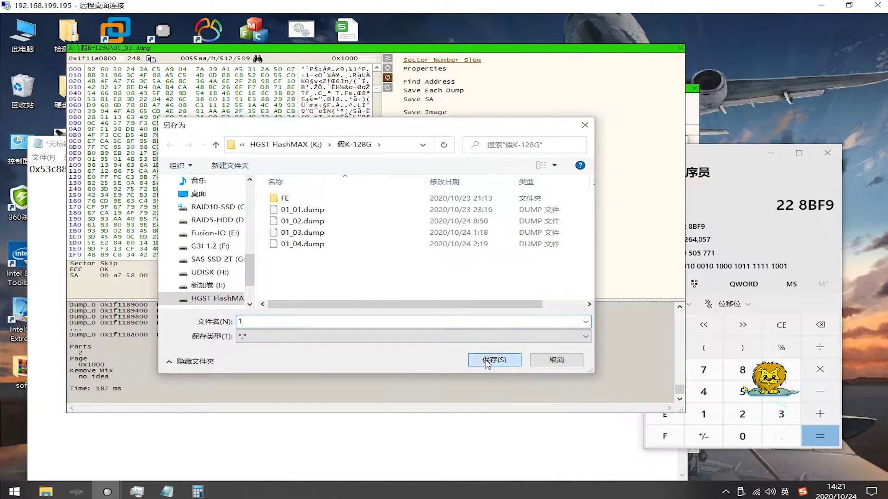
# Inspect the hex data of the uncrossed four-dump project and run Find Mix on its 01_01 dump.
pyautogui.click(699, 115)
pyautogui.click(376, 99)
pyautogui.click(430, 123)
pyautogui.doubleClick(358, 203)
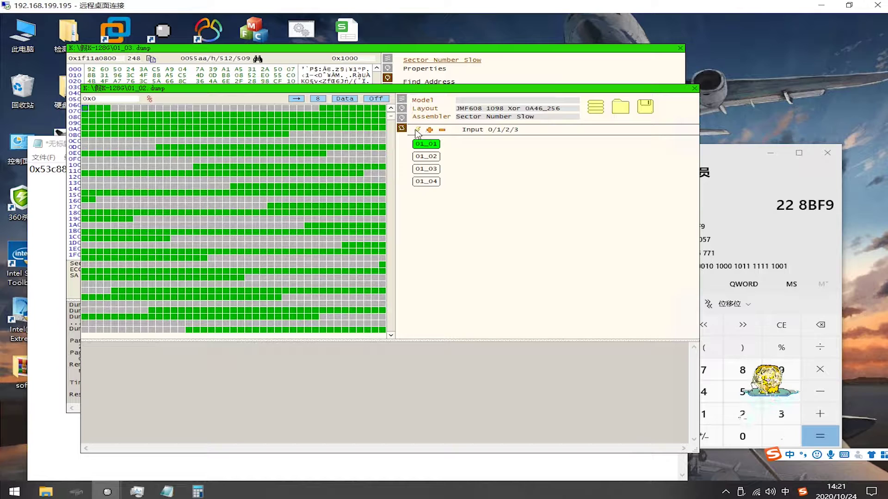
pyautogui.click(417, 130)
pyautogui.click(373, 188)
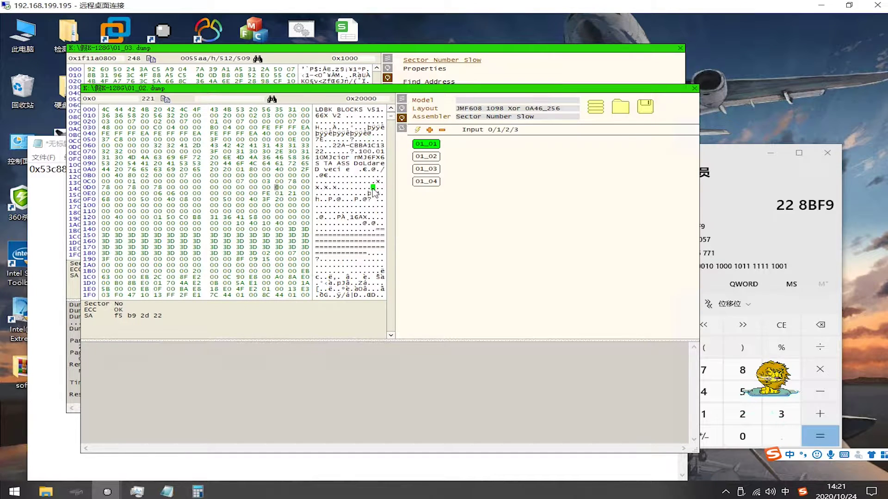
pyautogui.rightClick(418, 143)
pyautogui.click(432, 140)
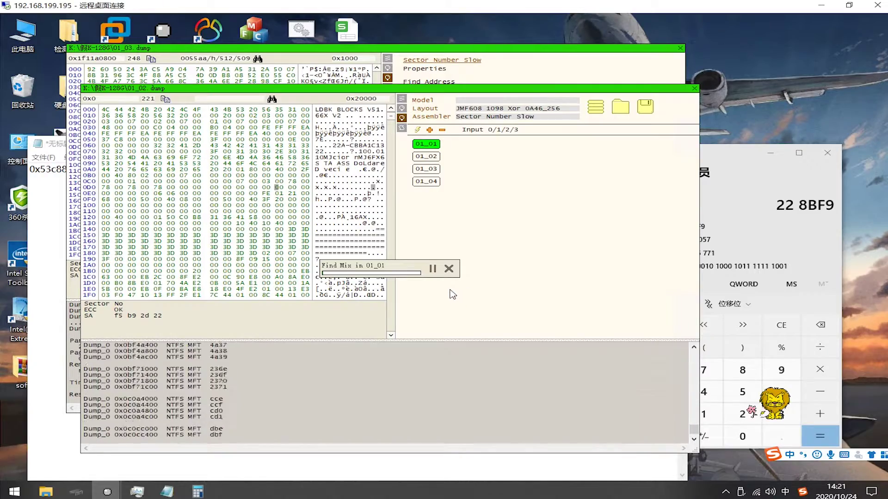
# Save the disk image of the uncrossed four-dump project under the file name 2.
pyautogui.click(426, 157)
pyautogui.click(426, 168)
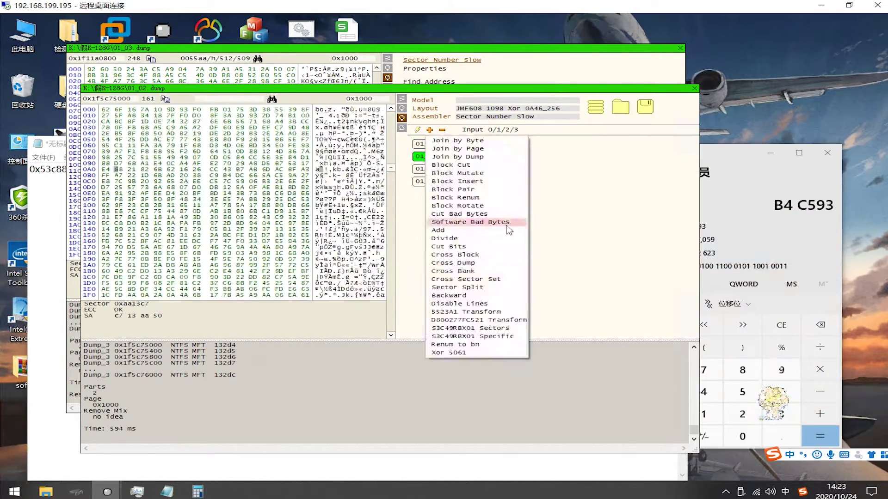
pyautogui.click(511, 230)
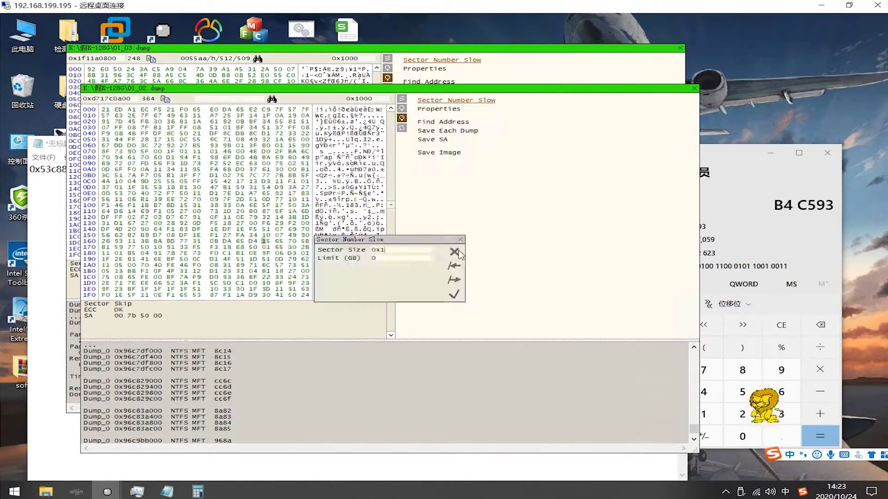
pyautogui.click(454, 293)
pyautogui.write('2')
pyautogui.click(420, 337)
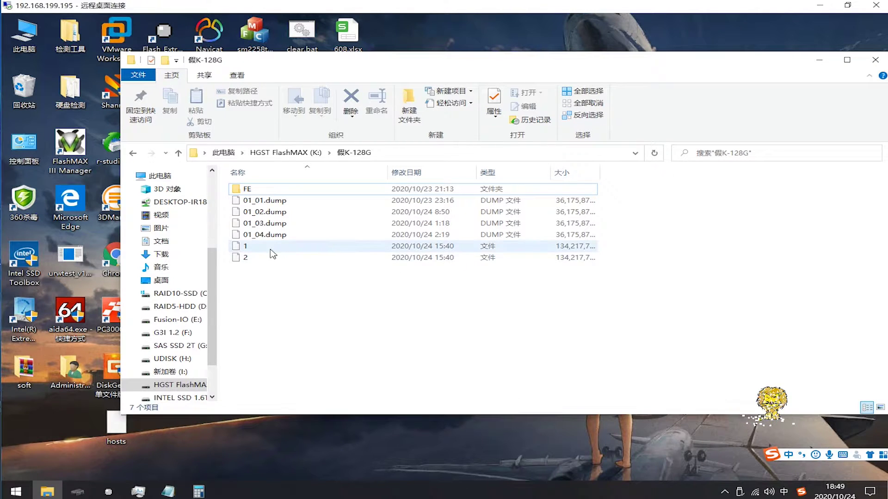
# Check saved image 2 in the 假K-128G folder, minimize the folder window and launch R-Studio.
pyautogui.click(324, 258)
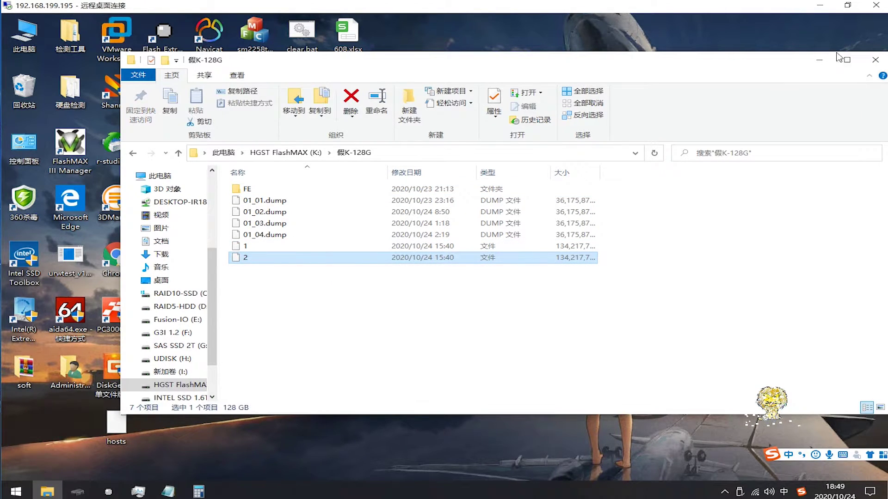
pyautogui.click(819, 60)
pyautogui.doubleClick(116, 144)
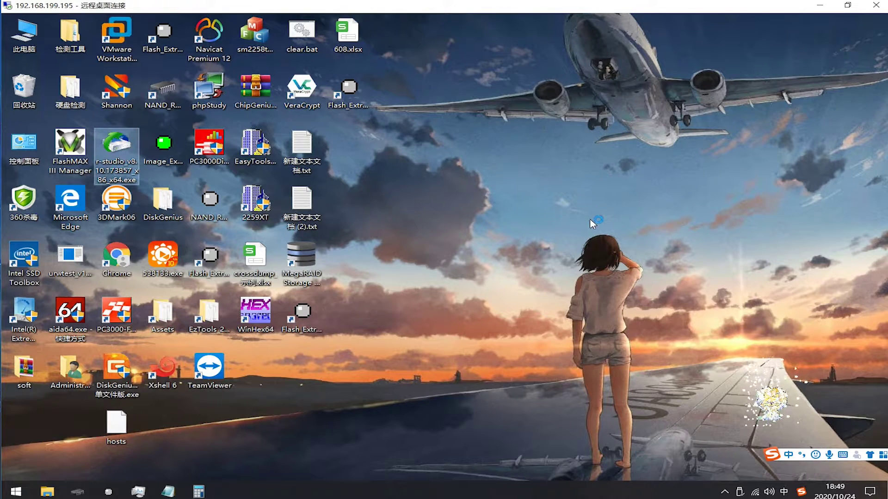
pyautogui.doubleClick(305, 318)
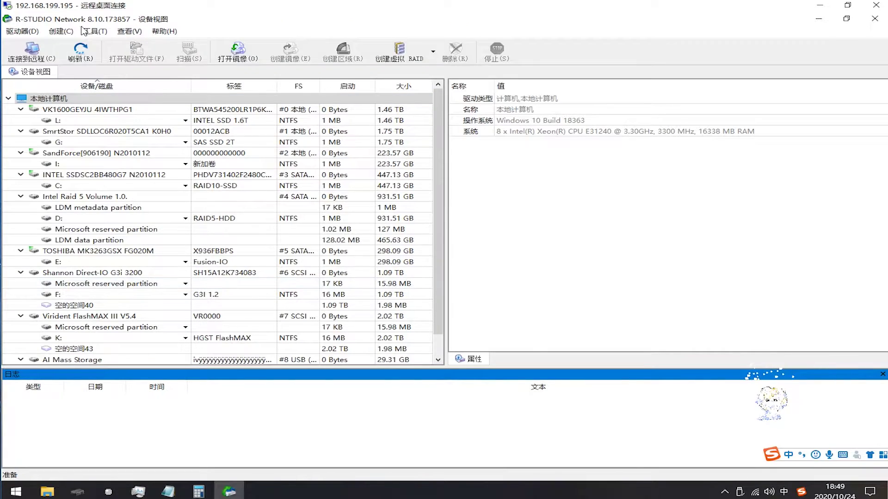
# Open image file 1 from the 假K-128G folder, listing all file types.
pyautogui.click(22, 31)
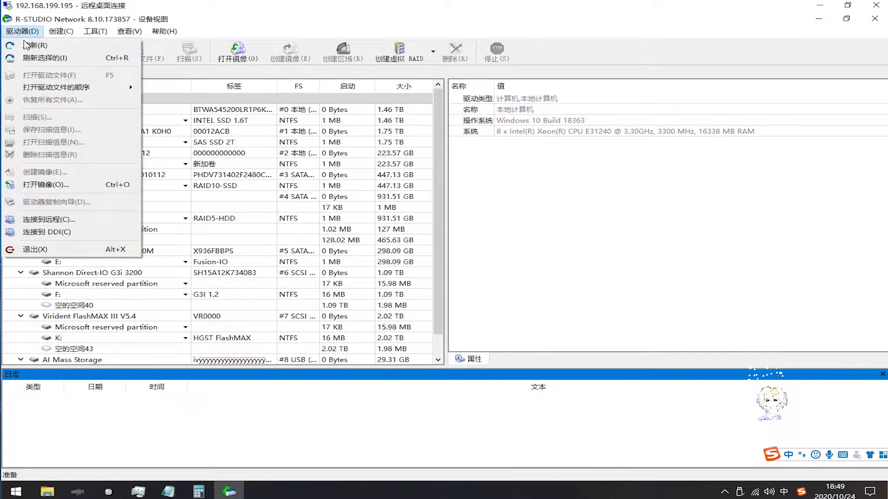
pyautogui.click(83, 186)
pyautogui.click(440, 313)
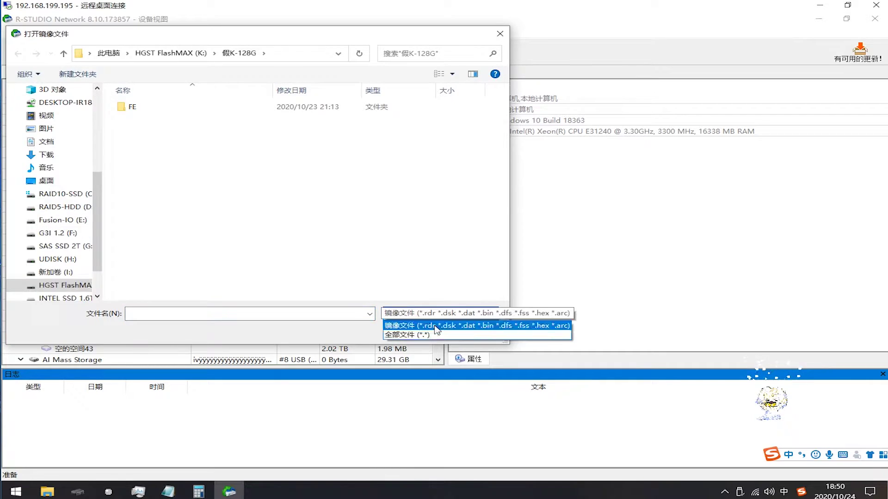
pyautogui.click(407, 340)
pyautogui.doubleClick(199, 164)
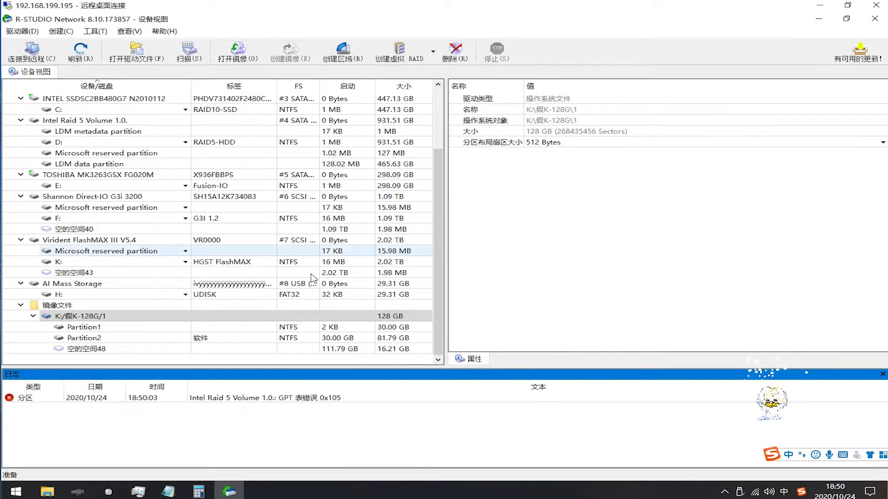
# Open image file 2 from the 假K-128G folder, listing all file types.
pyautogui.click(22, 31)
pyautogui.click(69, 181)
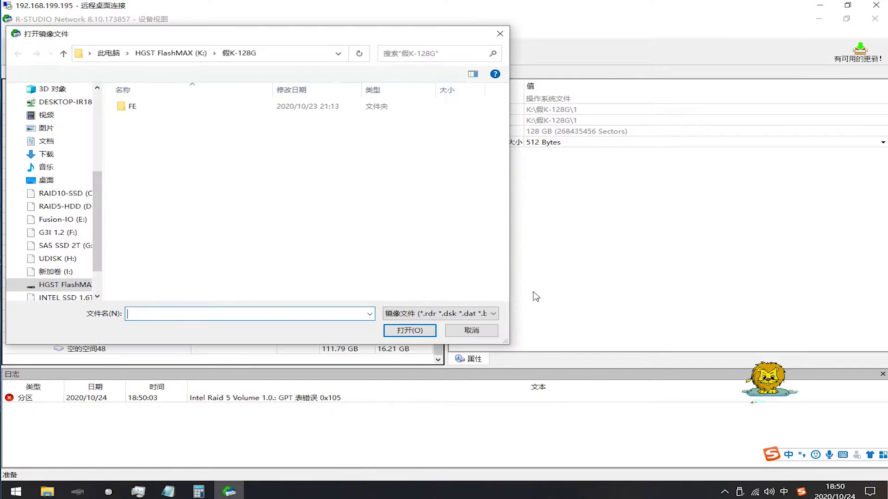
pyautogui.click(447, 313)
pyautogui.click(407, 337)
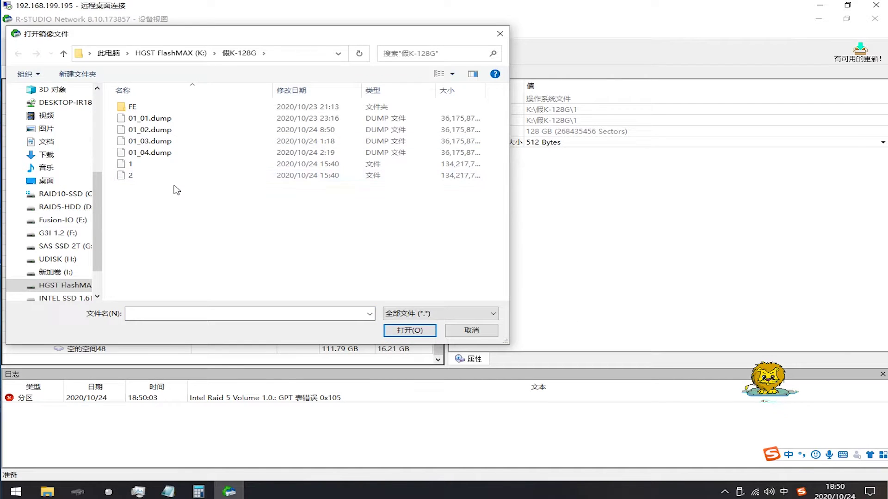
pyautogui.doubleClick(176, 180)
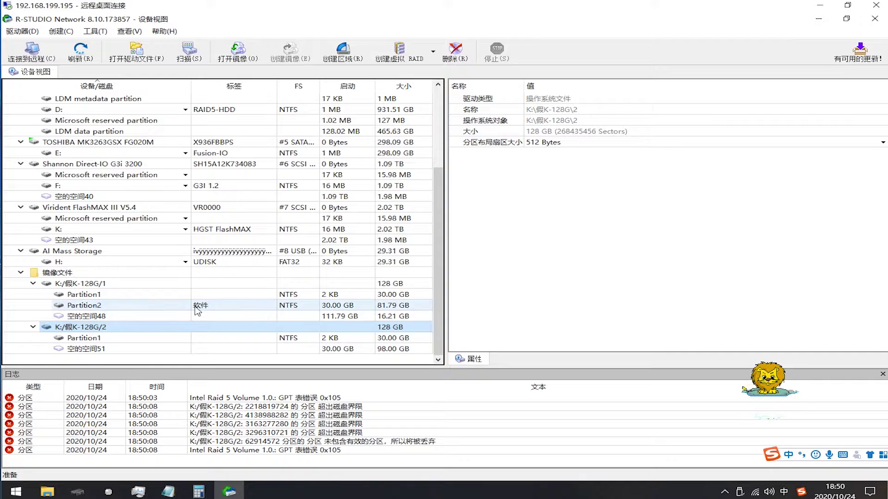
# Compare the partitions and properties of images 1 and 2.
pyautogui.click(138, 305)
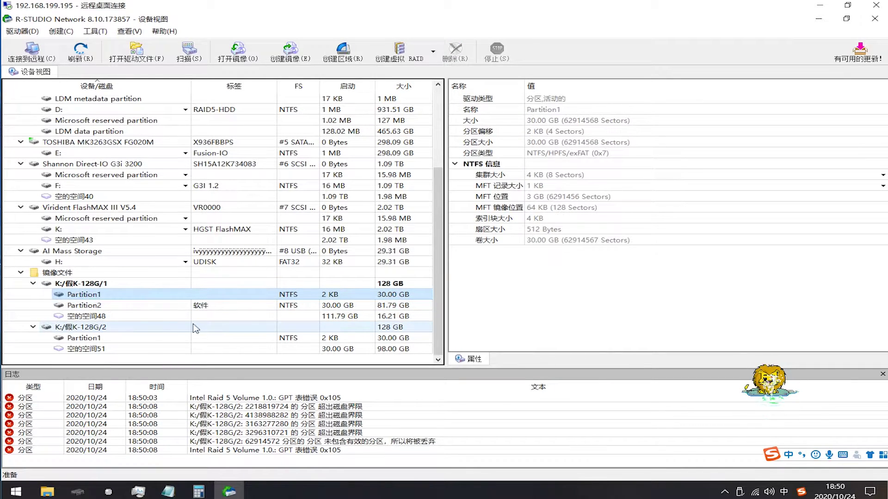
pyautogui.click(111, 283)
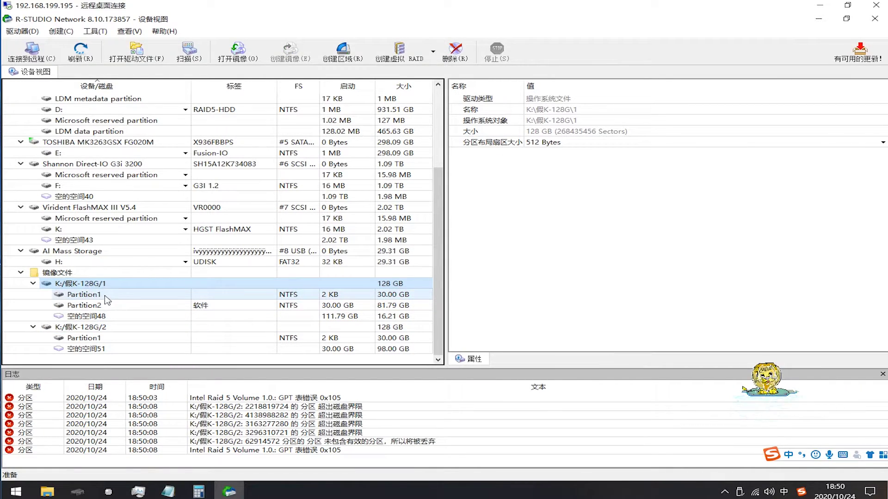
pyautogui.click(208, 327)
pyautogui.click(291, 344)
# Remove image 2 from the opened image files.
pyautogui.click(139, 328)
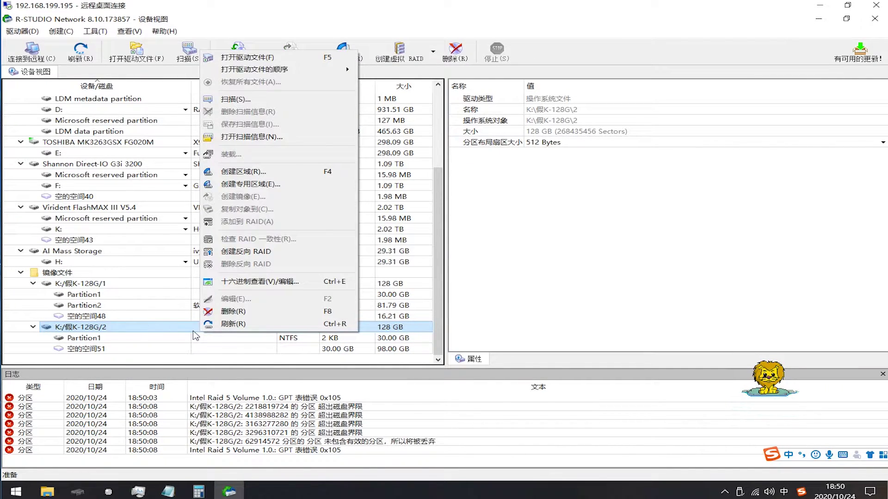
pyautogui.click(203, 321)
pyautogui.click(521, 280)
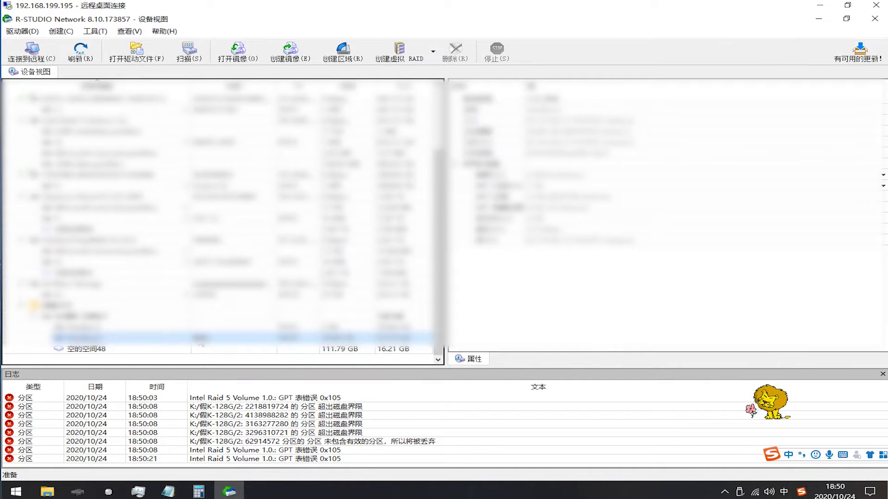
# List the files of Partition2 in image 1 and return to the device overview.
pyautogui.doubleClick(201, 340)
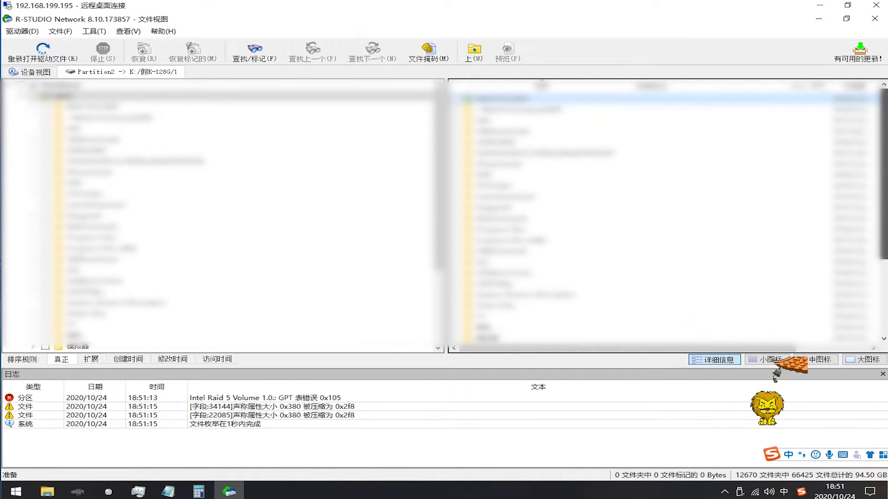
pyautogui.click(28, 74)
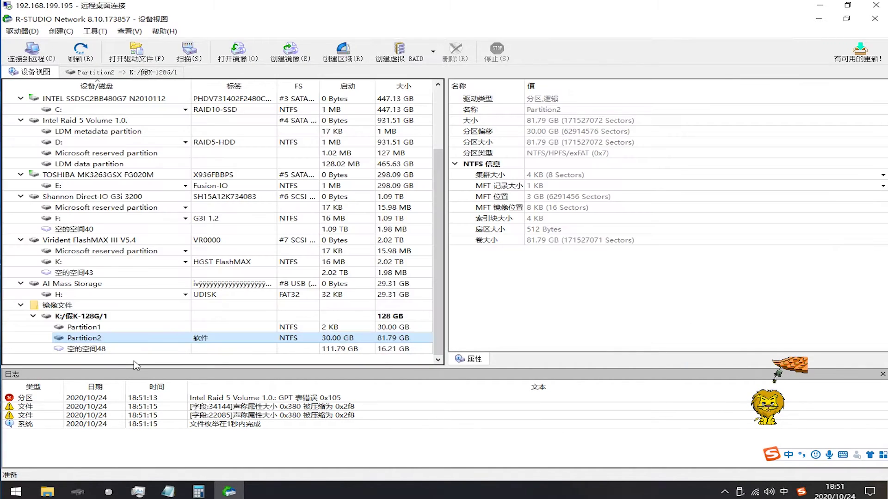
# Scan Partition1 of image 1 and open the files of the Recognized0 volume found in it.
pyautogui.click(136, 328)
pyautogui.rightClick(169, 333)
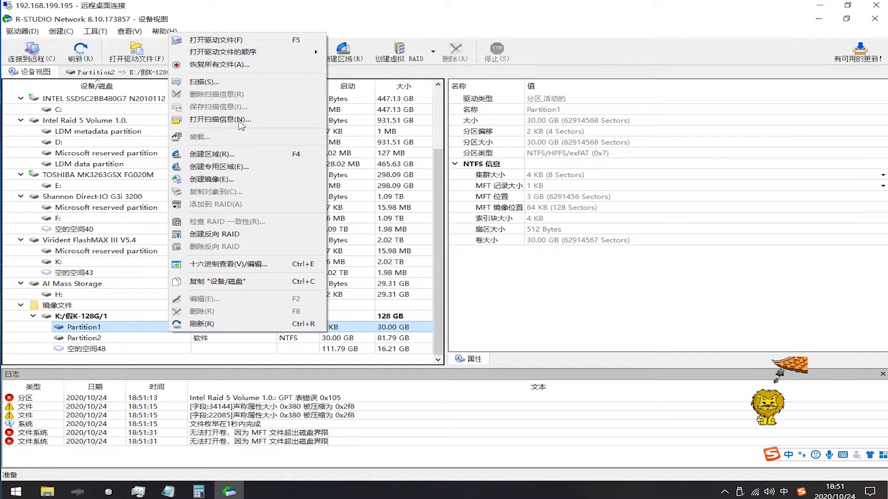
pyautogui.click(212, 82)
pyautogui.click(517, 336)
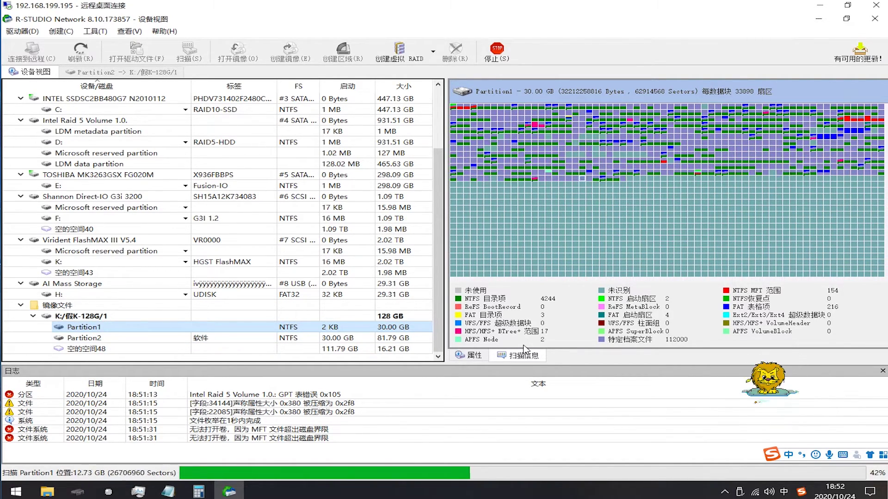
pyautogui.click(439, 349)
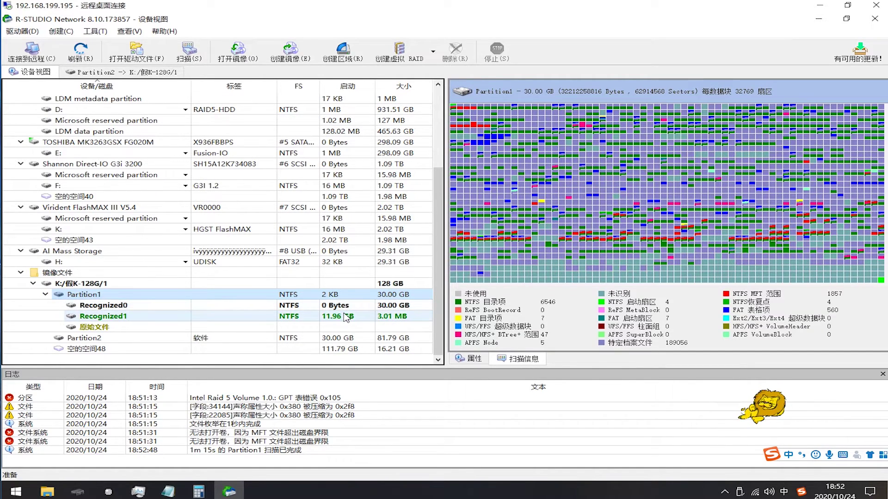
pyautogui.doubleClick(226, 306)
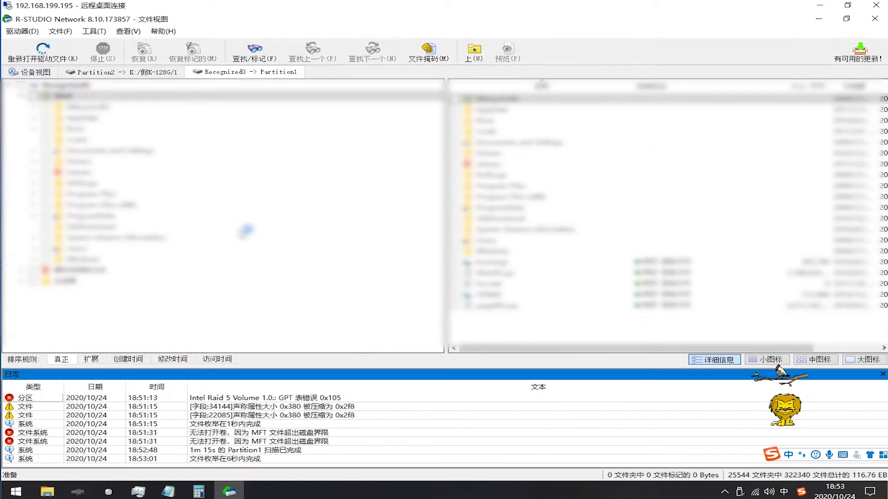